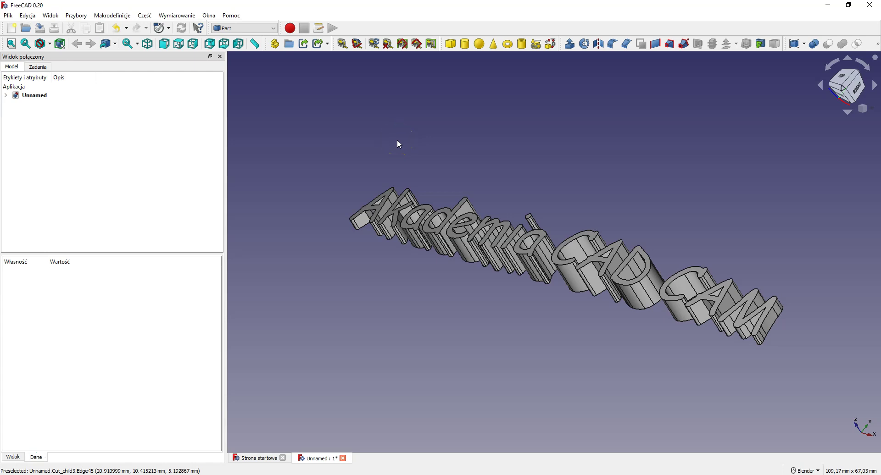
- Orbit the extruded 'Akademia CAD CAM' lettering to inspect it from several angles
scroll(482, 189, "down", 2)
scroll(467, 228, "up", 4)
mouse_move(466, 228)
middle_mouse_down()
mouse_move(461, 272)
mouse_move(447, 242)
middle_mouse_up()
scroll(441, 245, "up", 1)
scroll(436, 249, "down", 2)
middle_click_drag(490, 169, 593, 161)
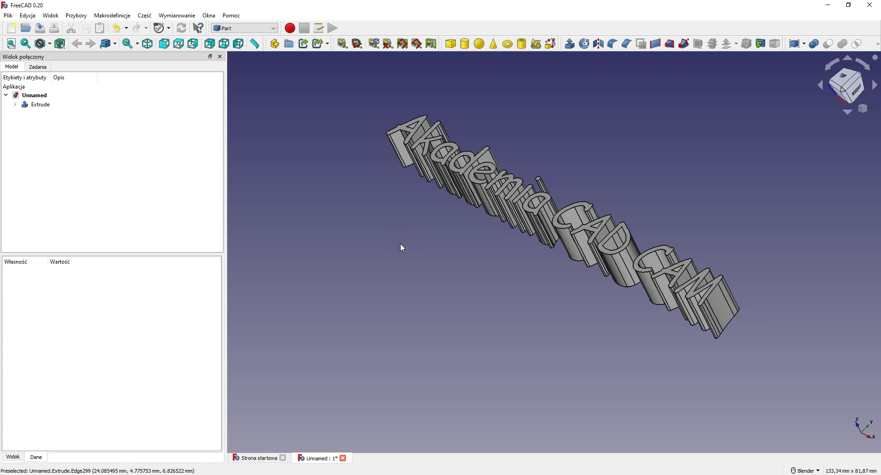
scroll(452, 113, "down", 3)
scroll(452, 113, "up", 4)
mouse_move(576, 198)
middle_mouse_down()
mouse_move(572, 160)
mouse_move(474, 163)
middle_mouse_up()
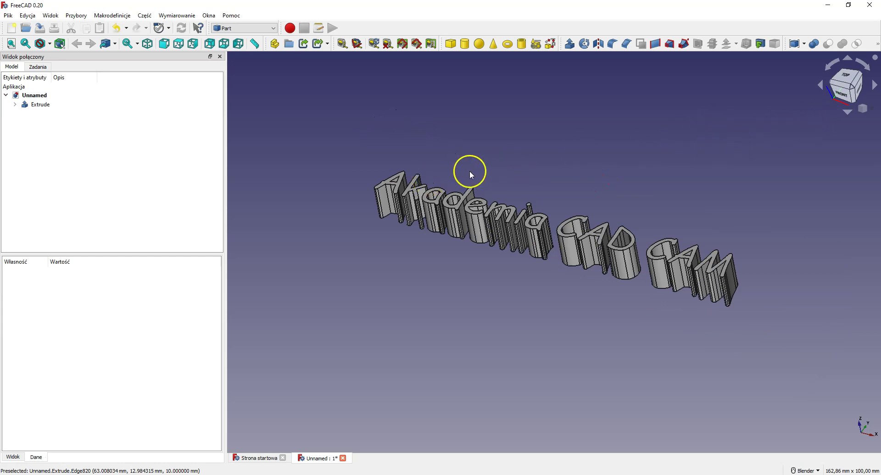
- View the lettering straight from the front and bring up the workbench list
left_click(842, 91)
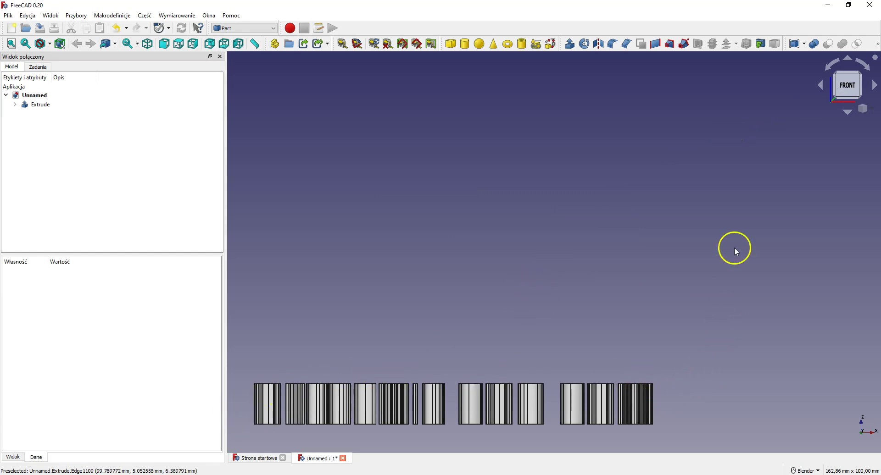
scroll(726, 213, "down", 4)
scroll(608, 284, "up", 2)
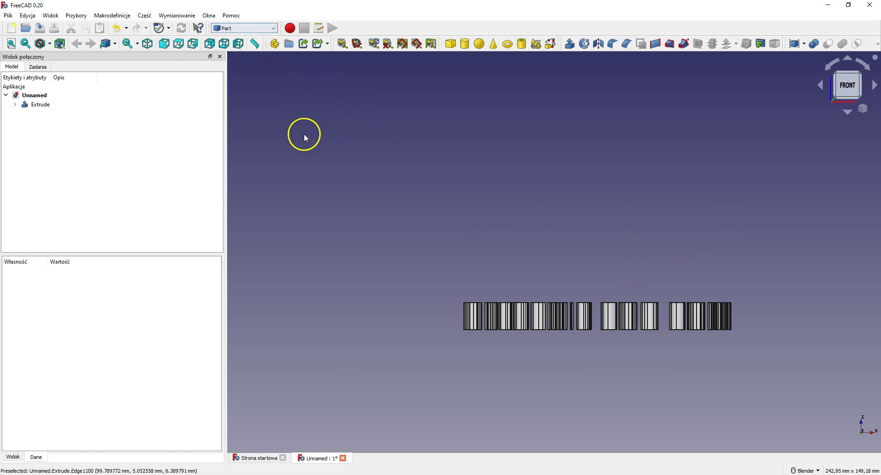
left_click(264, 28)
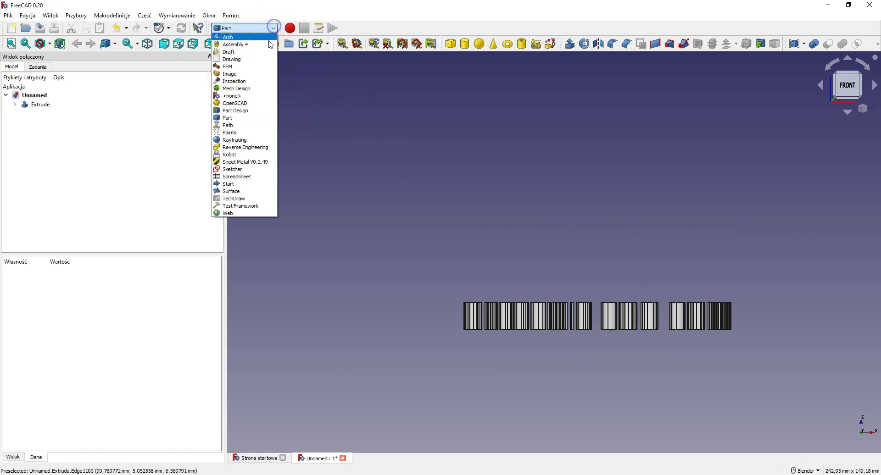
- Switch to the Part Design workbench
left_click(247, 116)
scroll(428, 241, "up", 3)
scroll(463, 233, "down", 1)
scroll(464, 235, "down", 3)
mouse_move(621, 244)
middle_mouse_down()
mouse_move(530, 273)
mouse_move(542, 275)
middle_mouse_up()
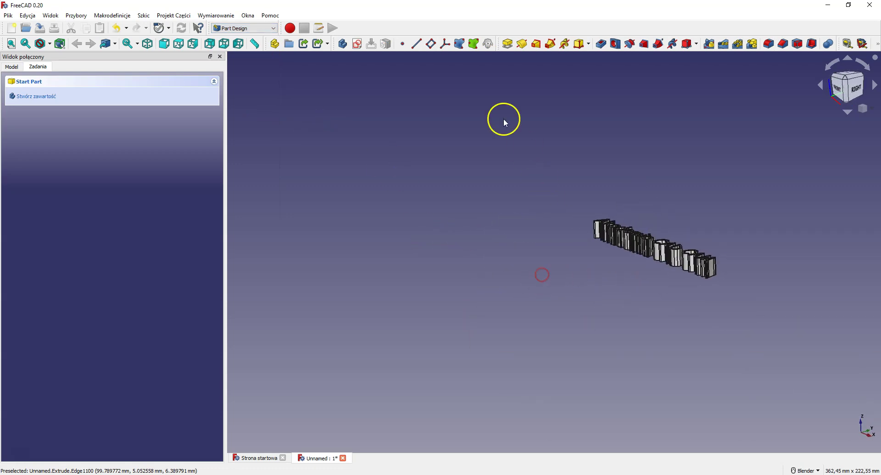
- Create a new sketch on the XZ_Plane
left_click(358, 44)
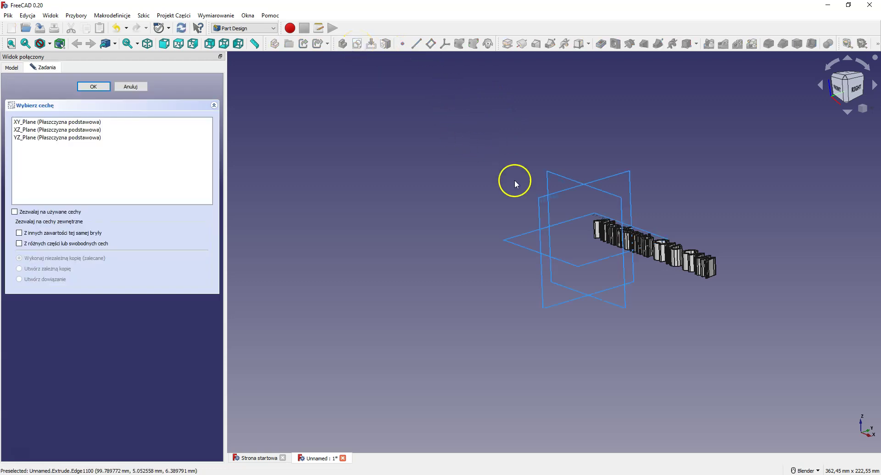
middle_click_drag(513, 179, 517, 255)
scroll(460, 140, "down", 2)
scroll(464, 135, "up", 5)
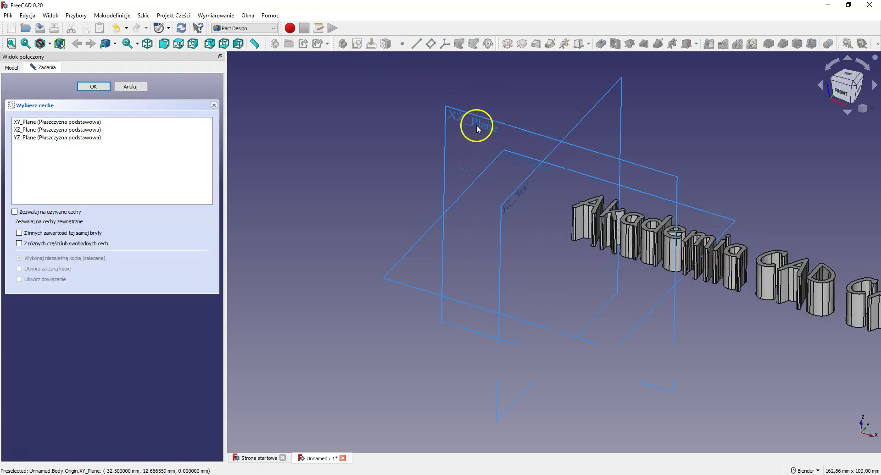
left_click(480, 120)
scroll(399, 213, "down", 2)
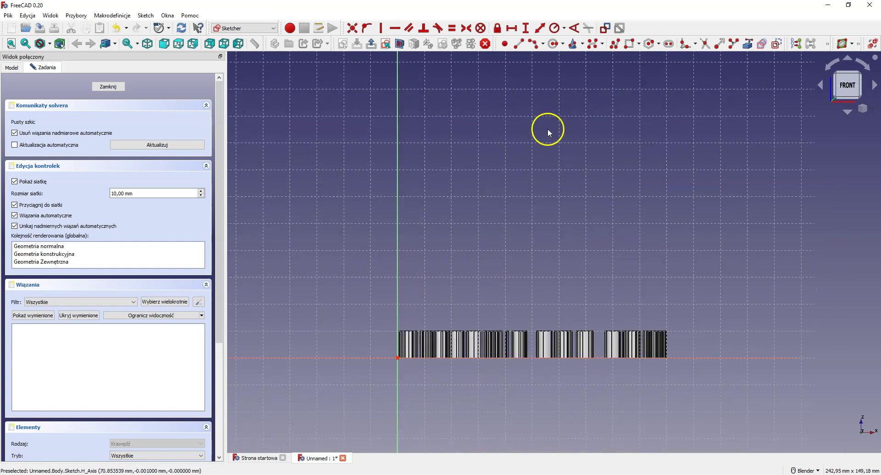
- Draw a 3-point arc along the text base, bending upward through the letters
left_click(543, 45)
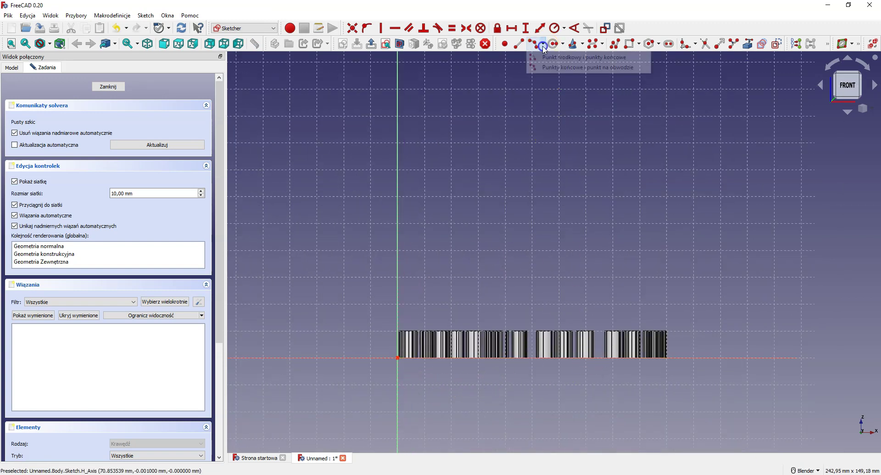
left_click(564, 68)
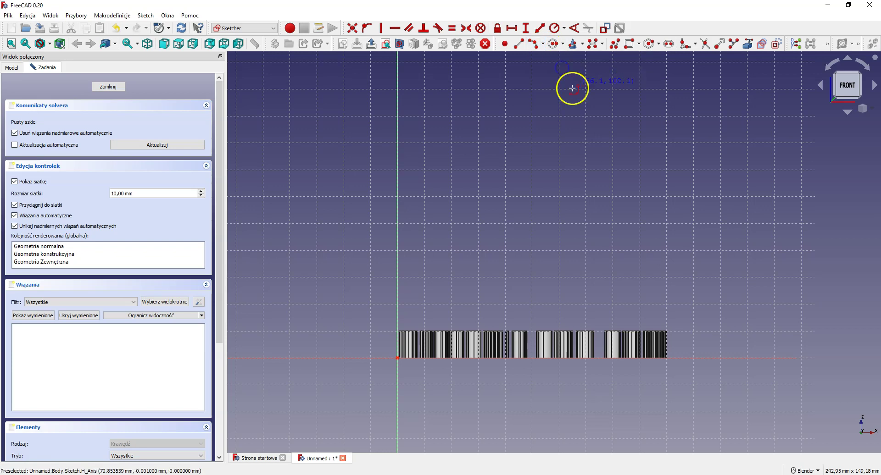
left_click(370, 359)
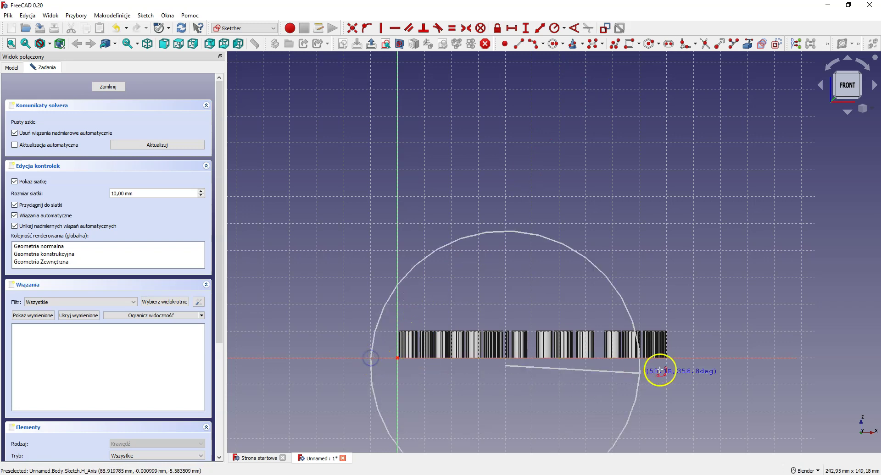
left_click(694, 359)
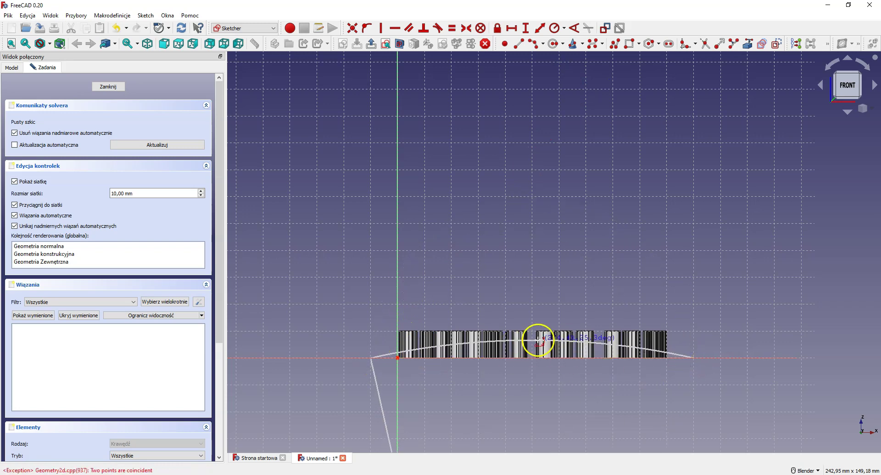
left_click(531, 337)
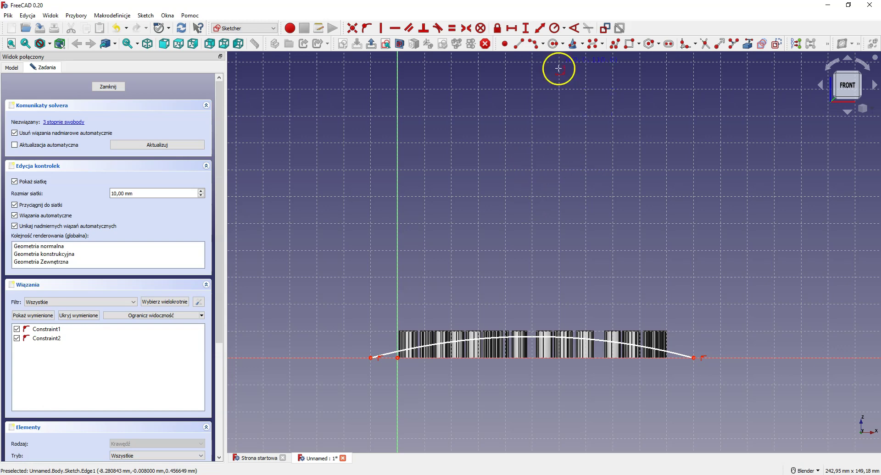
- Add a polyline up, across above the text and down to close the profile, then close the sketch
left_click(616, 44)
left_click(371, 358)
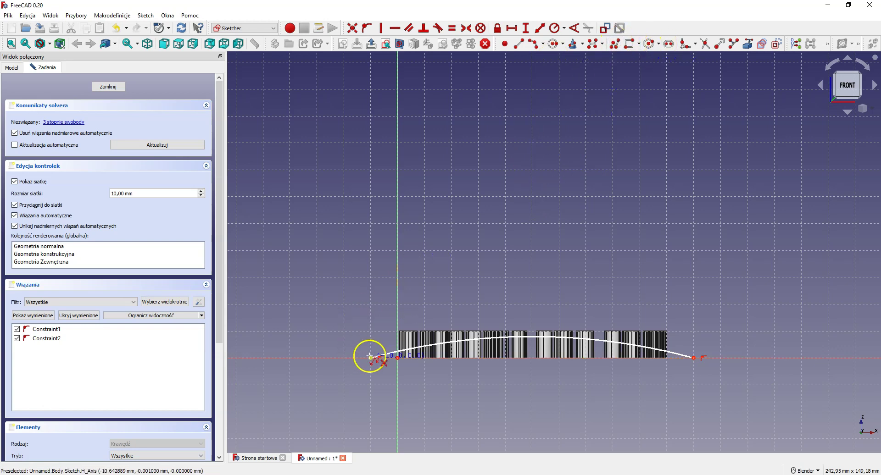
left_click(694, 304)
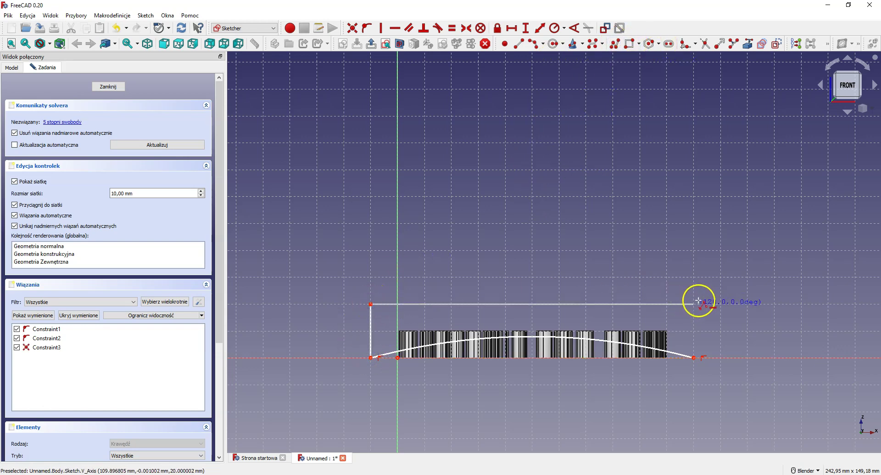
left_click(693, 358)
right_click(235, 170)
left_click(108, 88)
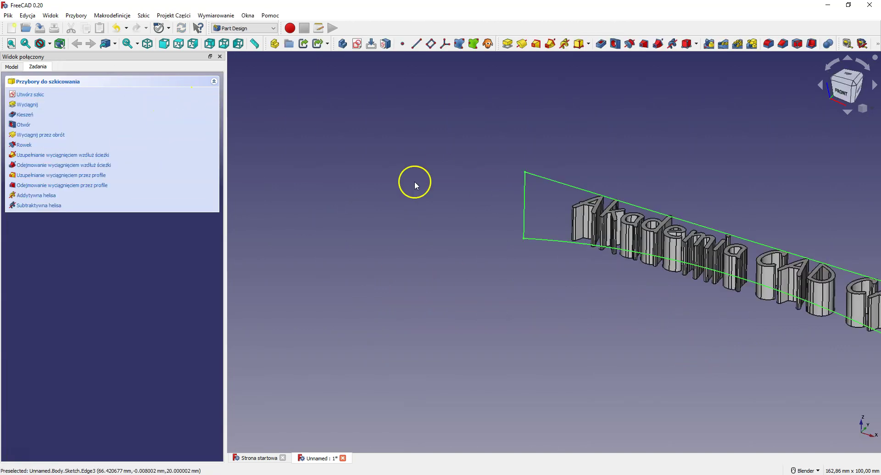
- Pad the arc-bottomed sketch 15 mm, reversed, into a block over the letters
left_click(507, 44)
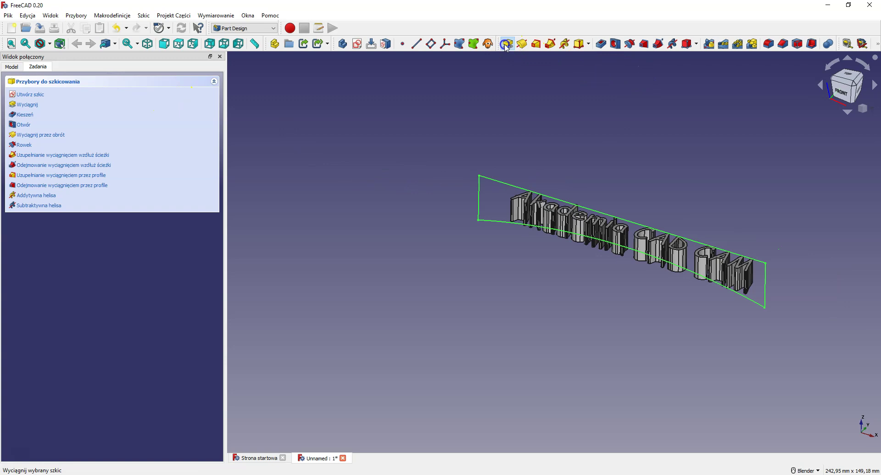
middle_click_drag(509, 277, 484, 307)
scroll(678, 255, "up", 4)
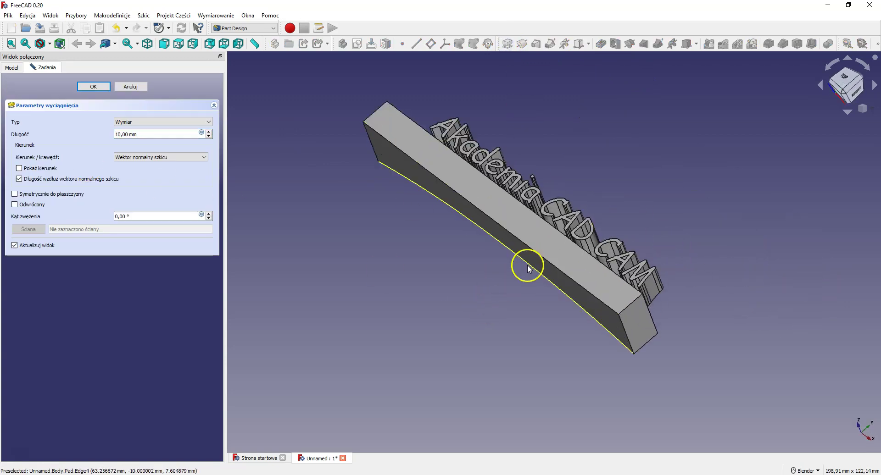
left_click(14, 204)
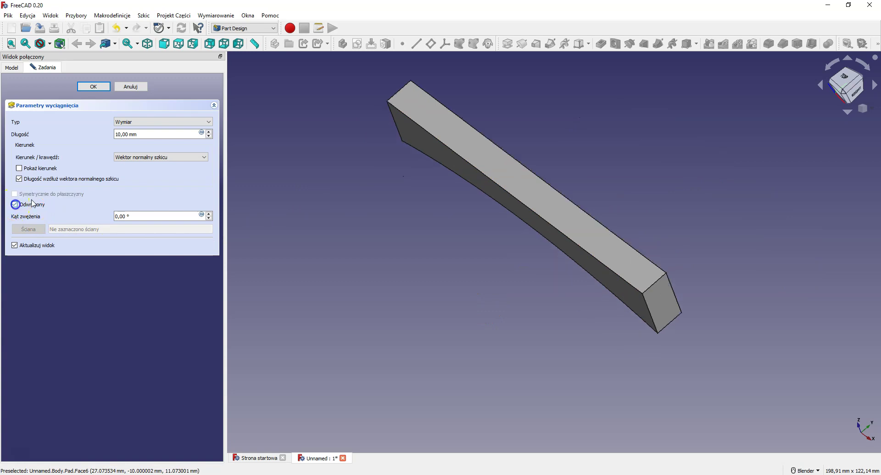
left_click(209, 131)
left_click(209, 131)
left_click(209, 132)
left_click(209, 131)
left_click(209, 131)
middle_click_drag(367, 174, 453, 143)
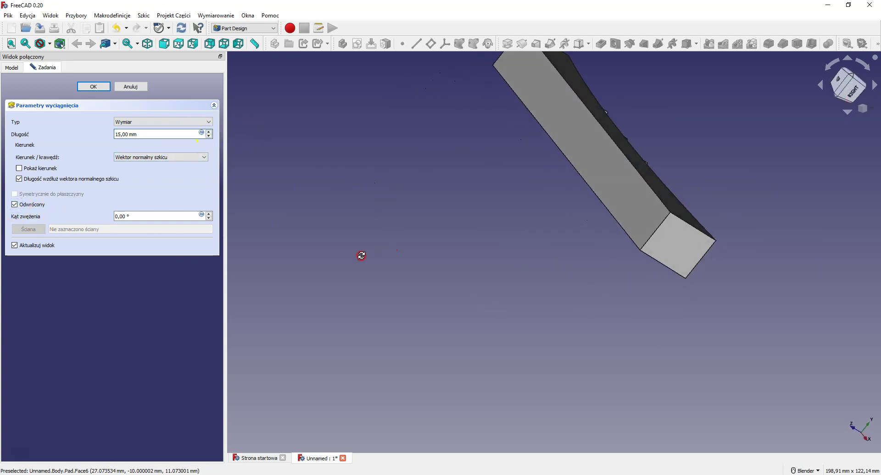
mouse_move(409, 356)
middle_mouse_down()
mouse_move(421, 377)
mouse_move(448, 282)
middle_mouse_up()
scroll(422, 377, "up", 5)
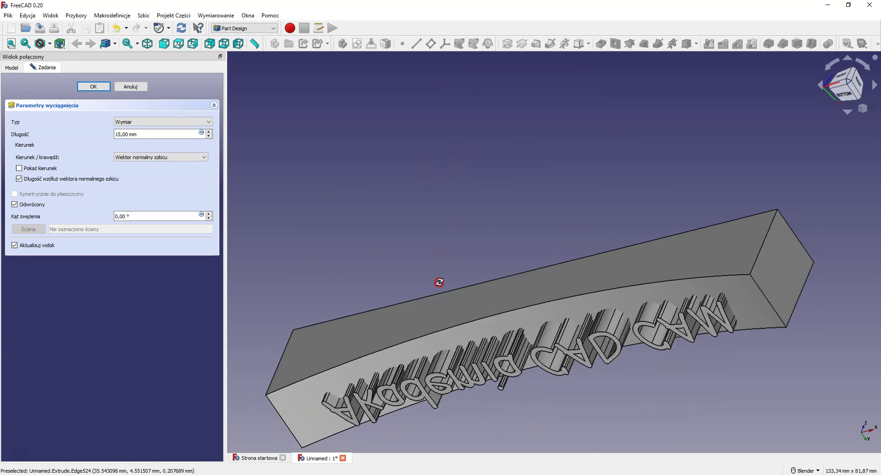
left_click(93, 86)
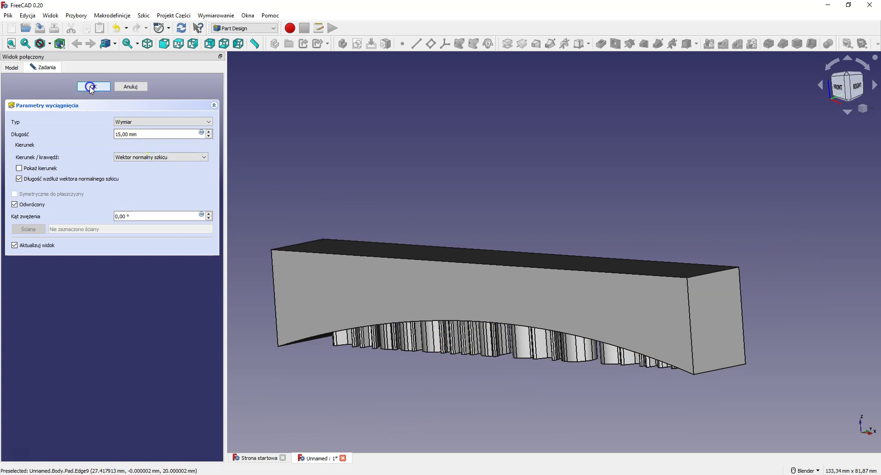
- In the model tree, collapse the Body and select the Body and Extrude objects
left_click(12, 67)
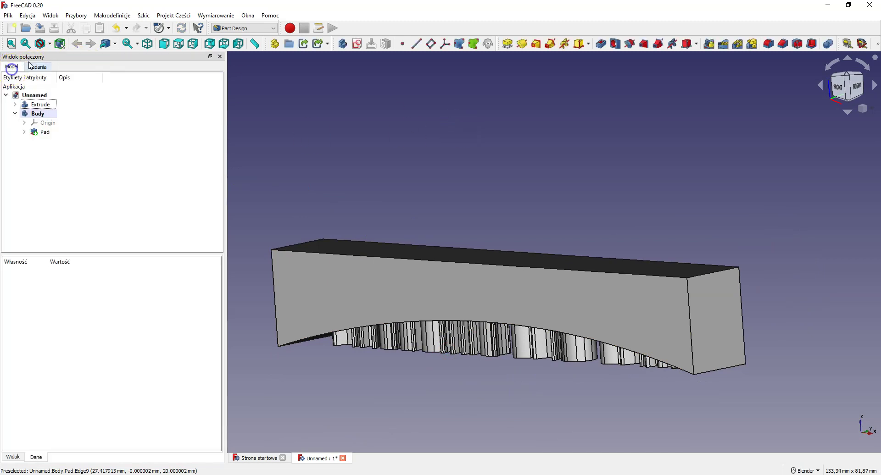
scroll(481, 142, "down", 3)
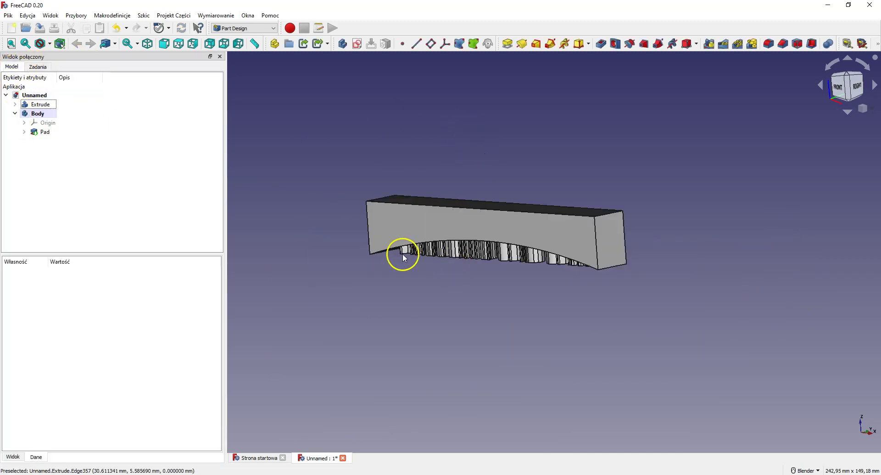
left_click(18, 115)
left_click(32, 114)
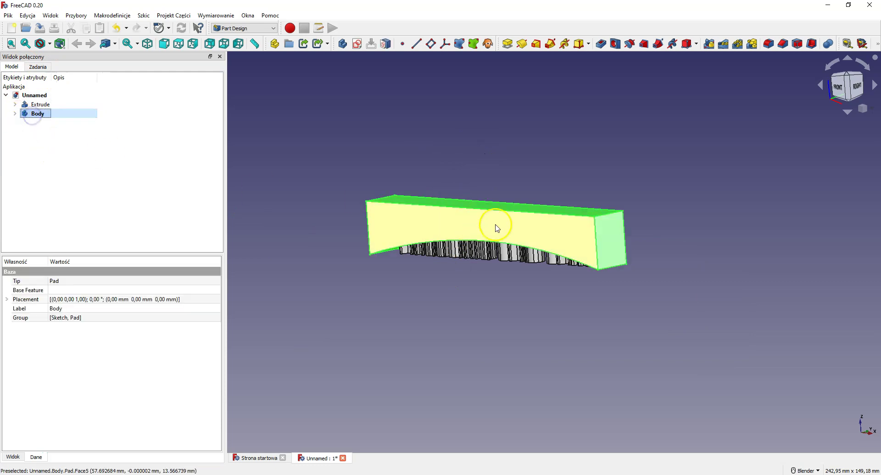
left_click(88, 104)
mouse_move(427, 281)
middle_mouse_down()
mouse_move(448, 224)
mouse_move(462, 300)
middle_mouse_up()
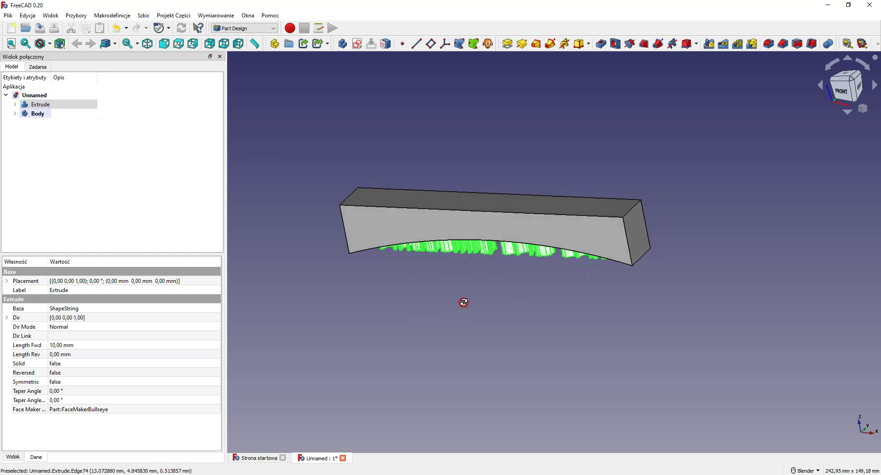
- Switch to the Part workbench and select Extrude together with Body
left_click(244, 28)
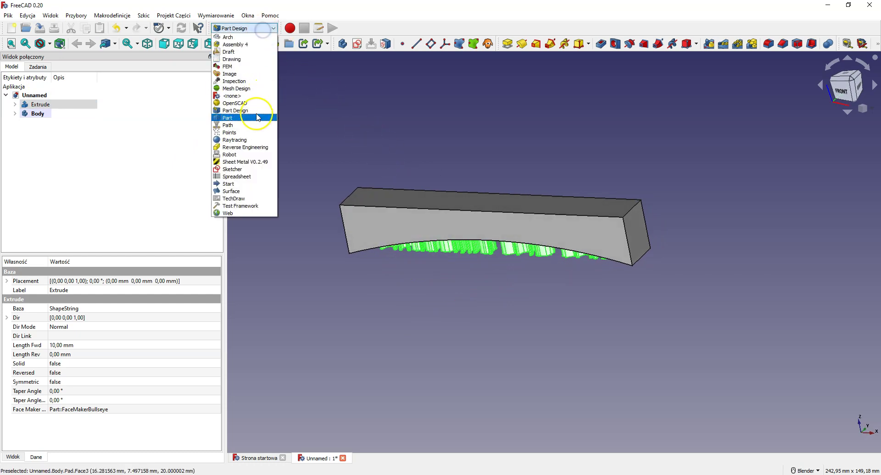
left_click(243, 118)
left_click(130, 162)
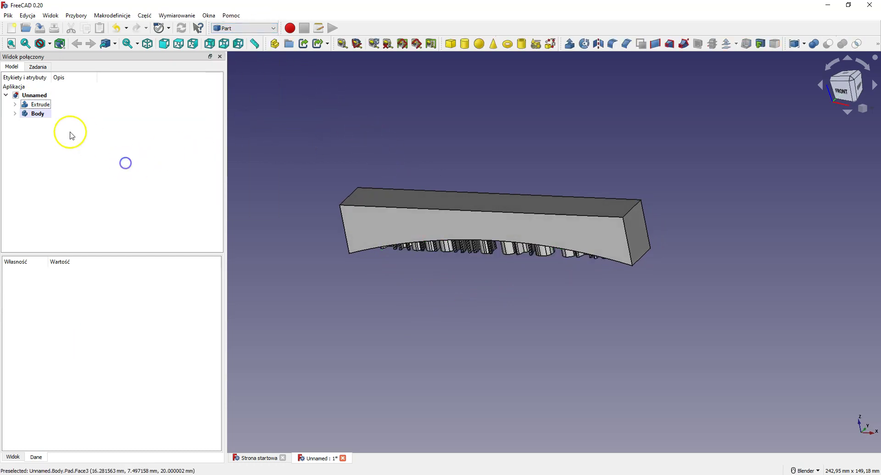
left_click(38, 108)
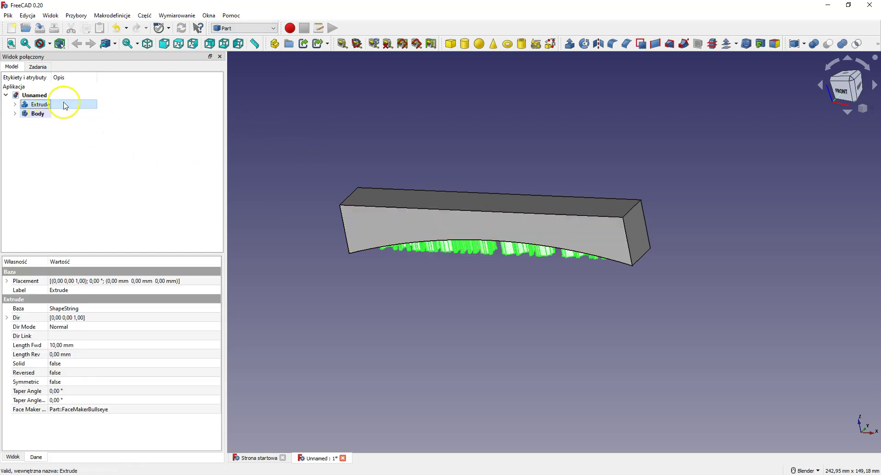
left_click(42, 116, "ctrl")
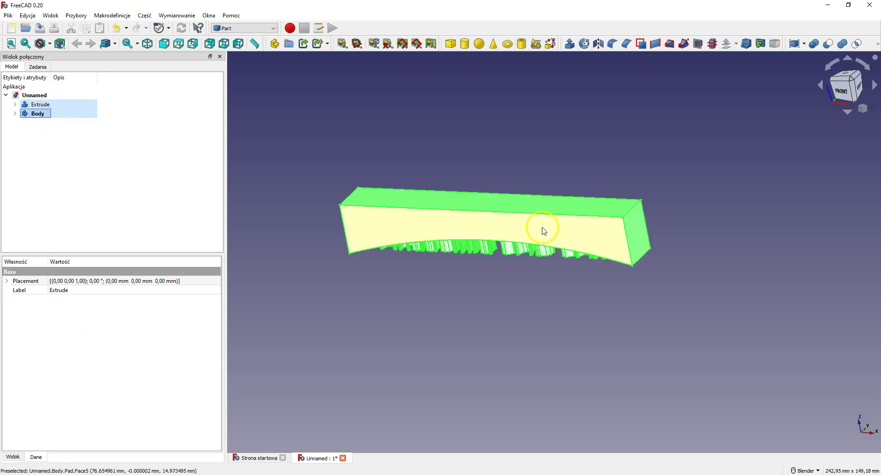
- Boolean-cut the Body block from the Extrude text and inspect the curved-bottom letters
left_click(831, 47)
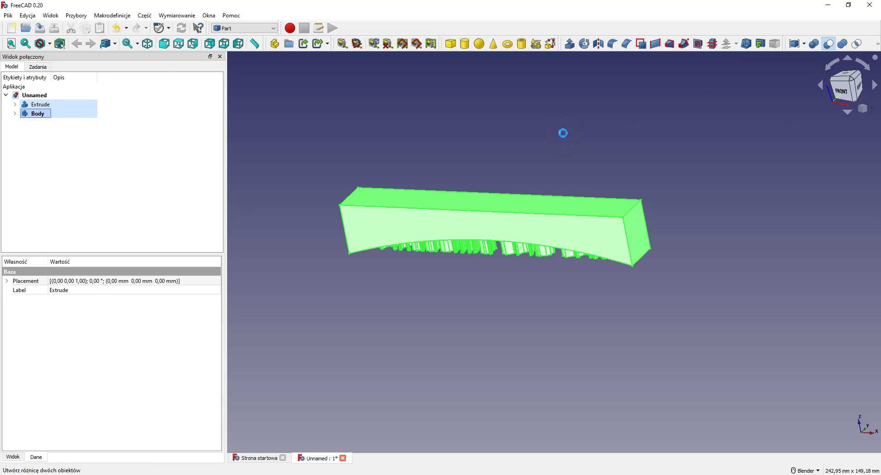
scroll(555, 232, "down", 2)
scroll(489, 238, "up", 4)
scroll(432, 197, "up", 5)
mouse_move(532, 182)
middle_mouse_down()
mouse_move(556, 179)
mouse_move(544, 214)
mouse_move(574, 188)
mouse_move(543, 211)
mouse_move(532, 164)
mouse_move(484, 212)
mouse_move(514, 215)
middle_mouse_up()
scroll(527, 210, "up", 2)
scroll(528, 210, "down", 2)
scroll(527, 210, "down", 4)
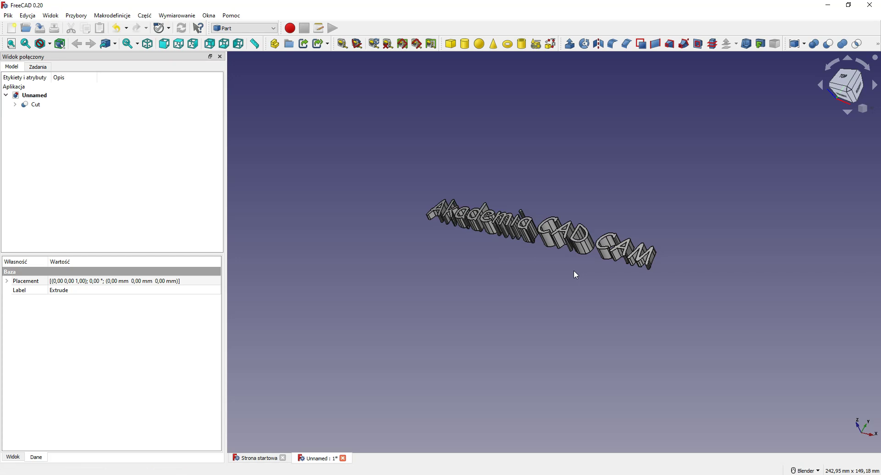
left_click(578, 173)
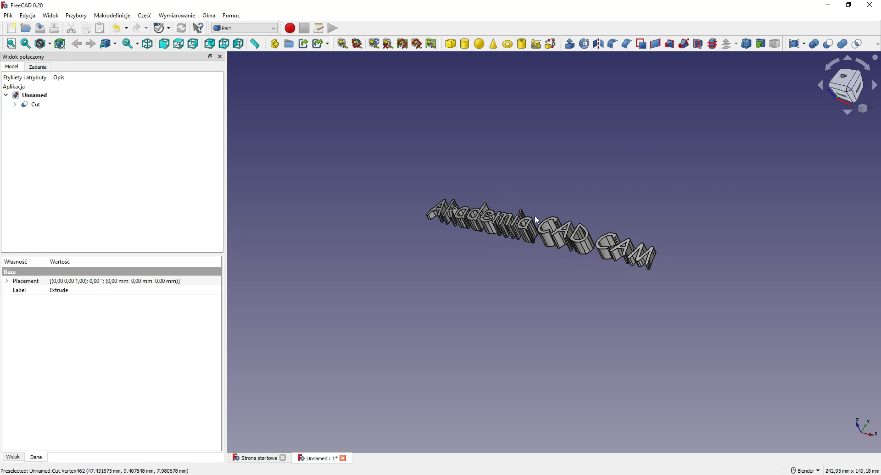
scroll(533, 214, "down", 2)
scroll(527, 209, "up", 4)
mouse_move(524, 204)
middle_mouse_down()
mouse_move(484, 271)
mouse_move(511, 213)
mouse_move(482, 253)
mouse_move(495, 269)
mouse_move(489, 265)
middle_mouse_up()
left_click(527, 155)
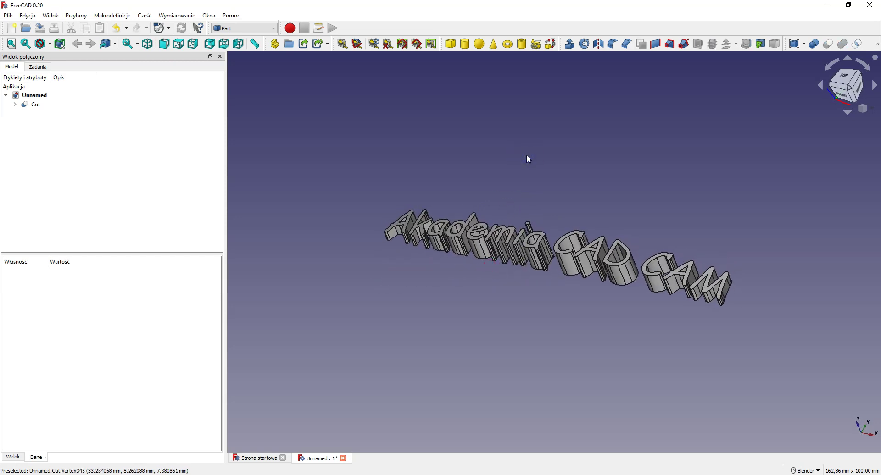